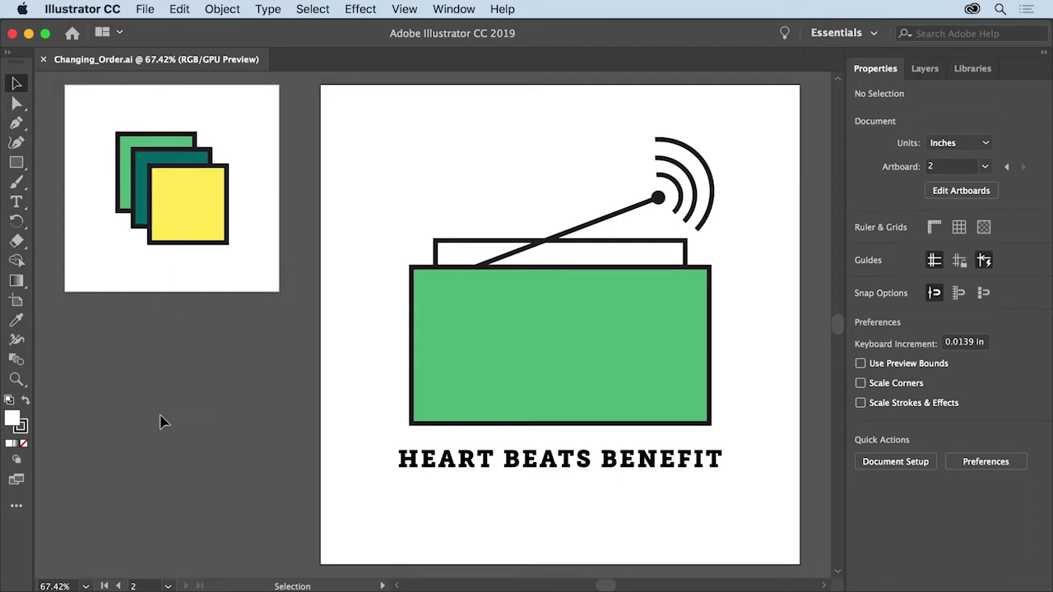
# Switch to the Start artboard and fit it in the window to show the three overlapping squares.
pyautogui.click(168, 585)
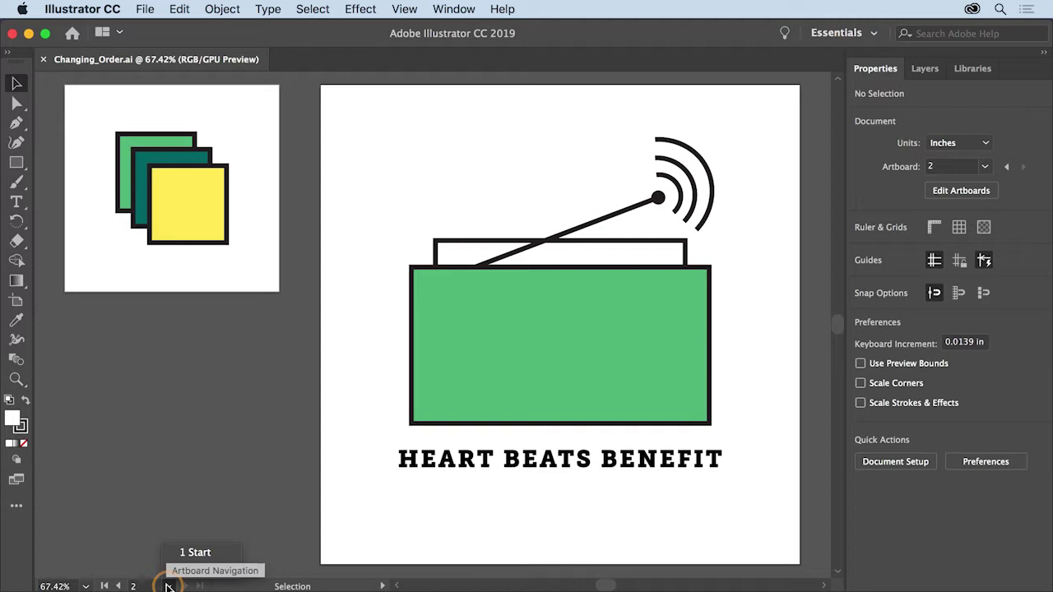
pyautogui.click(213, 556)
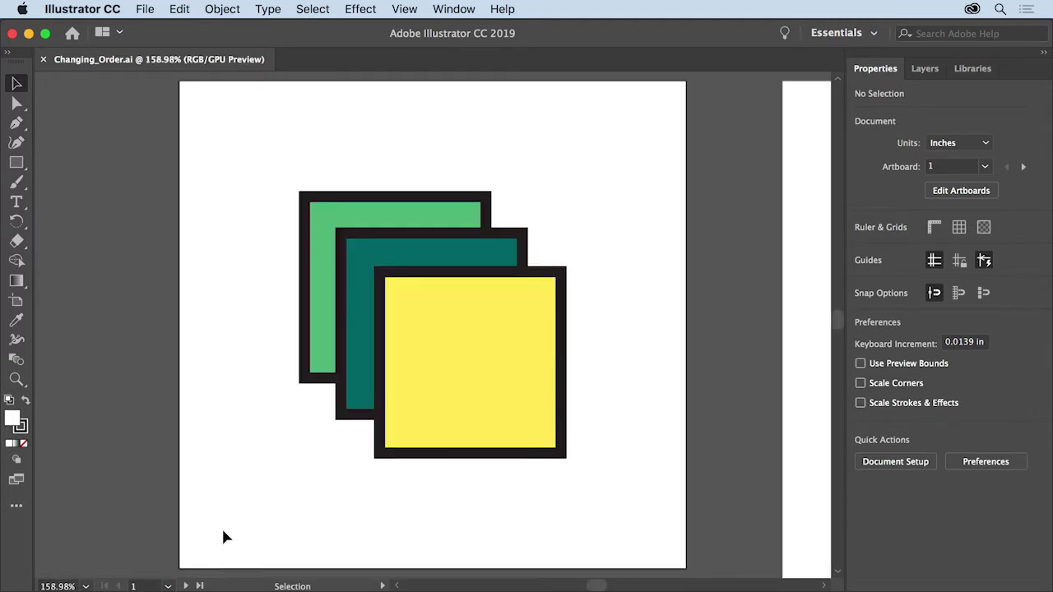
pyautogui.click(404, 9)
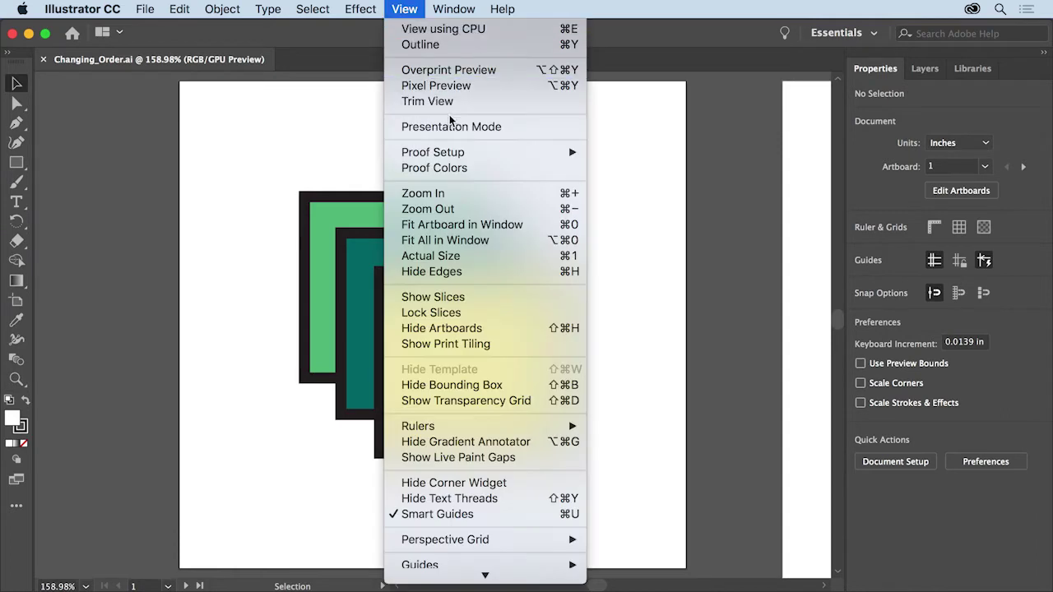
pyautogui.click(515, 225)
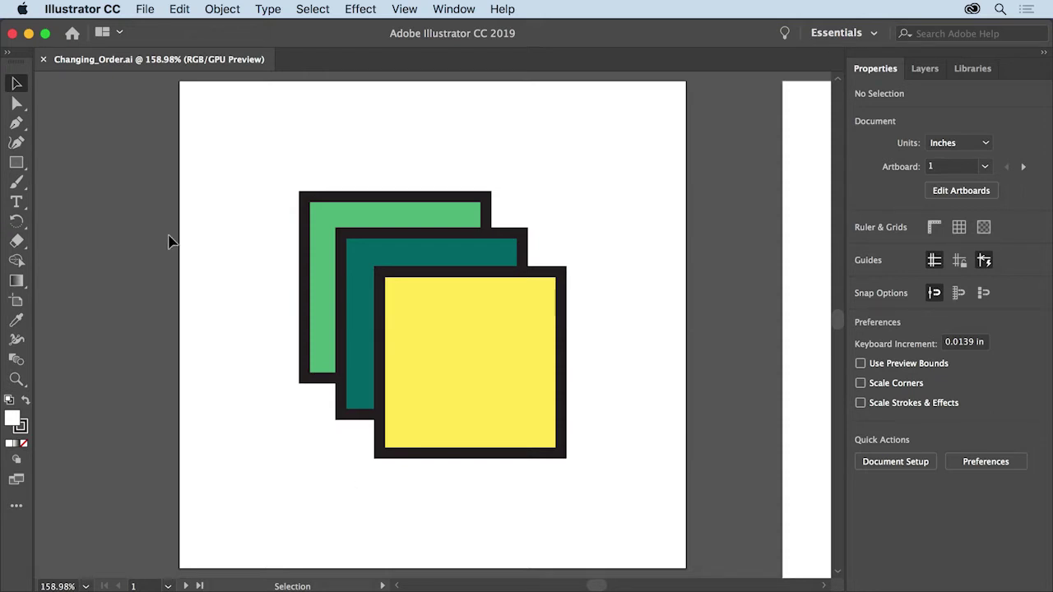
# Bring the dark teal square to the front, above the yellow and green squares.
pyautogui.click(349, 324)
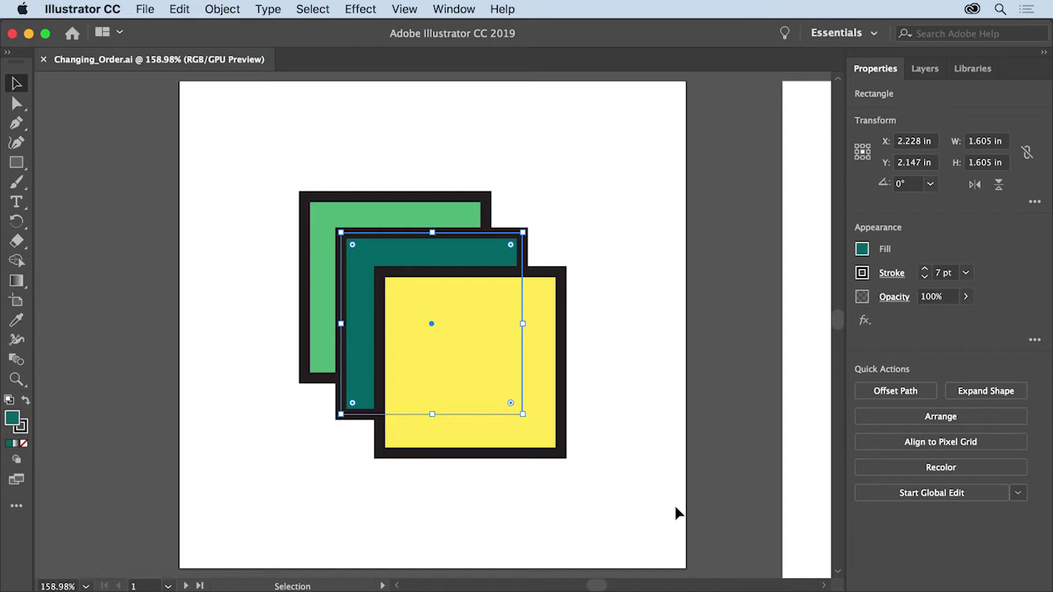
pyautogui.click(976, 421)
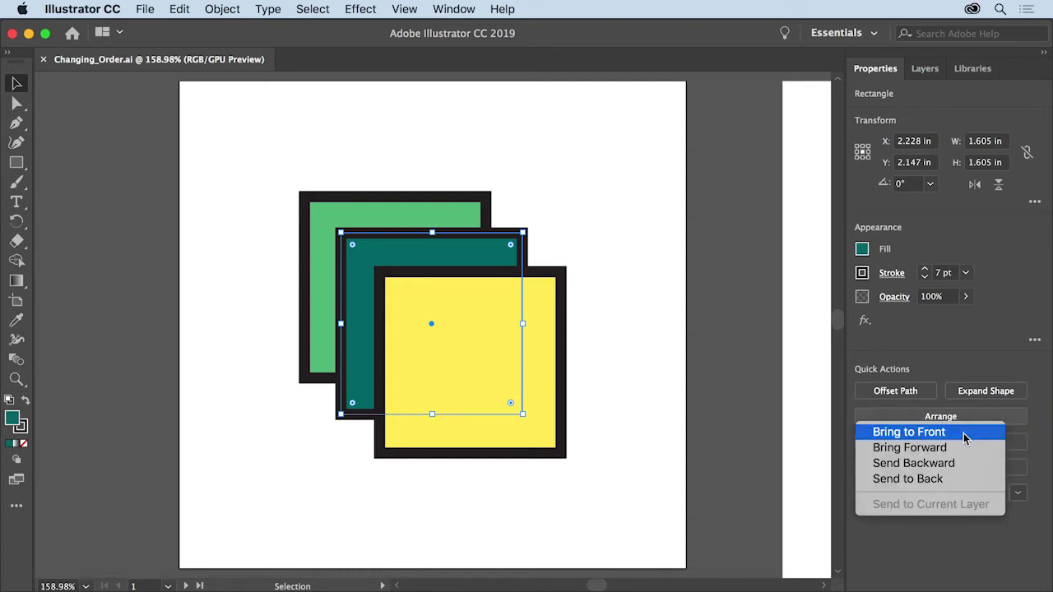
pyautogui.click(965, 436)
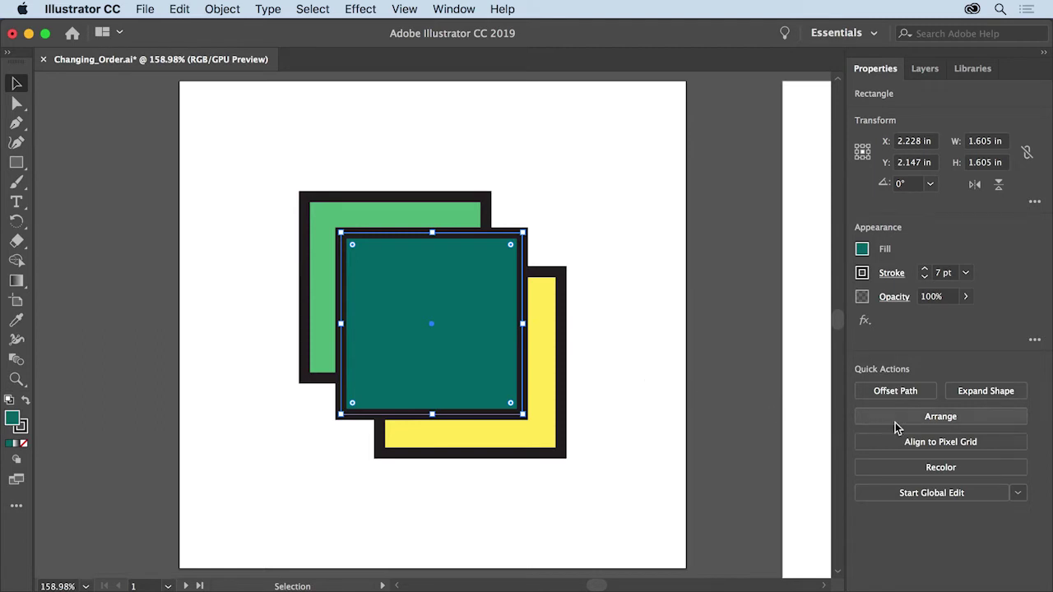
# Send the teal square to the back, behind the green and yellow squares.
pyautogui.click(955, 418)
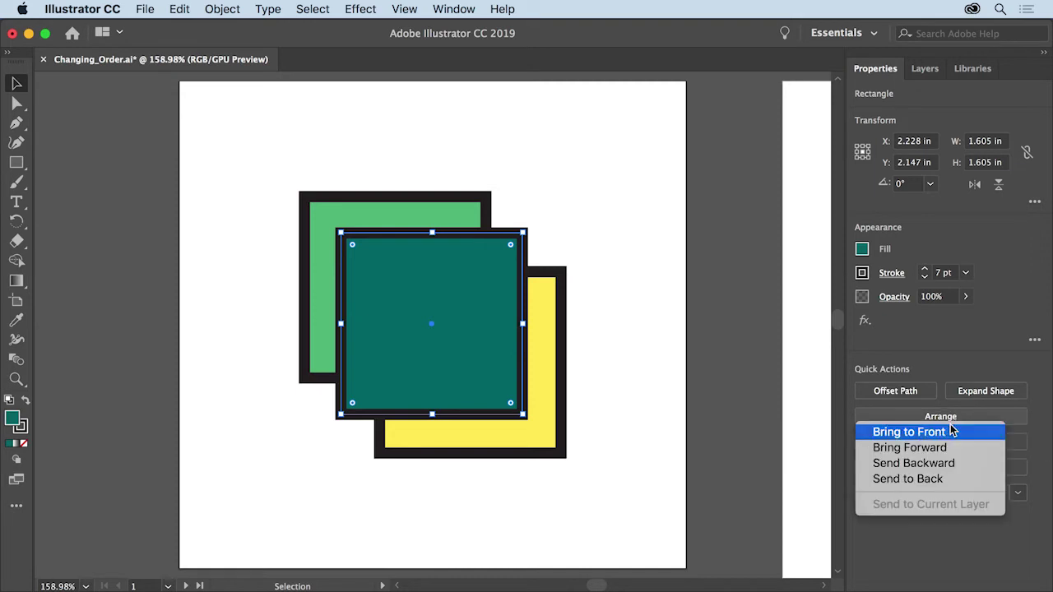
pyautogui.click(939, 481)
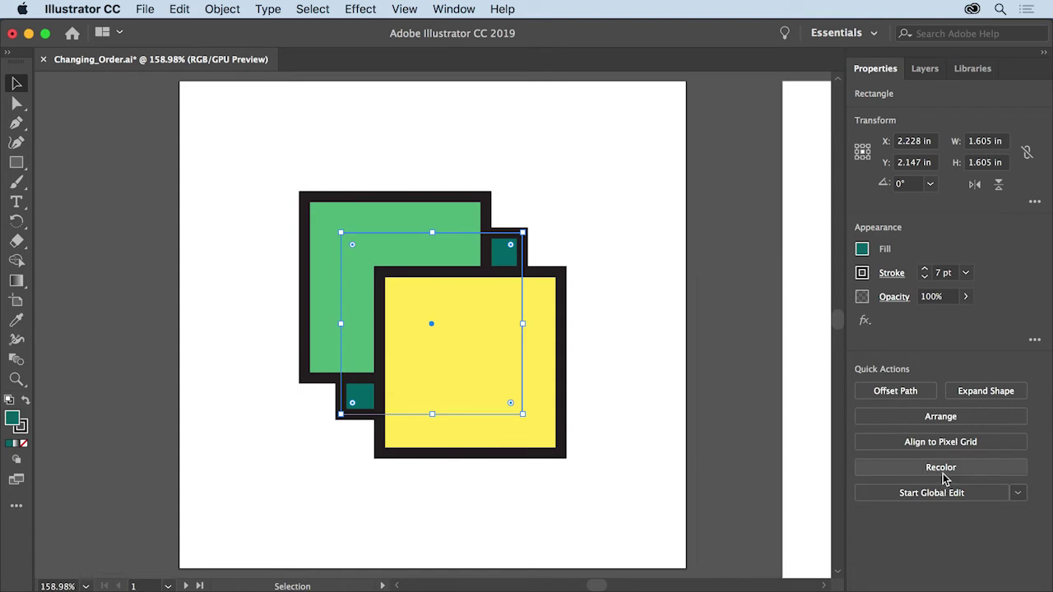
pyautogui.click(966, 418)
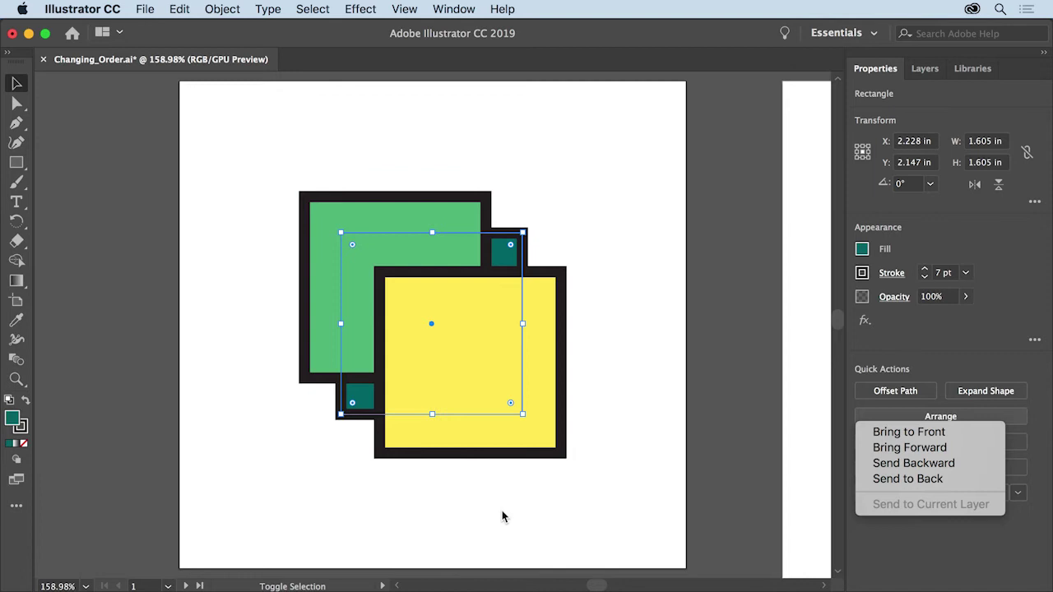
# Dismiss the Arrange options and switch to artboard 2 Artwork with the radio illustration.
pyautogui.click(464, 517)
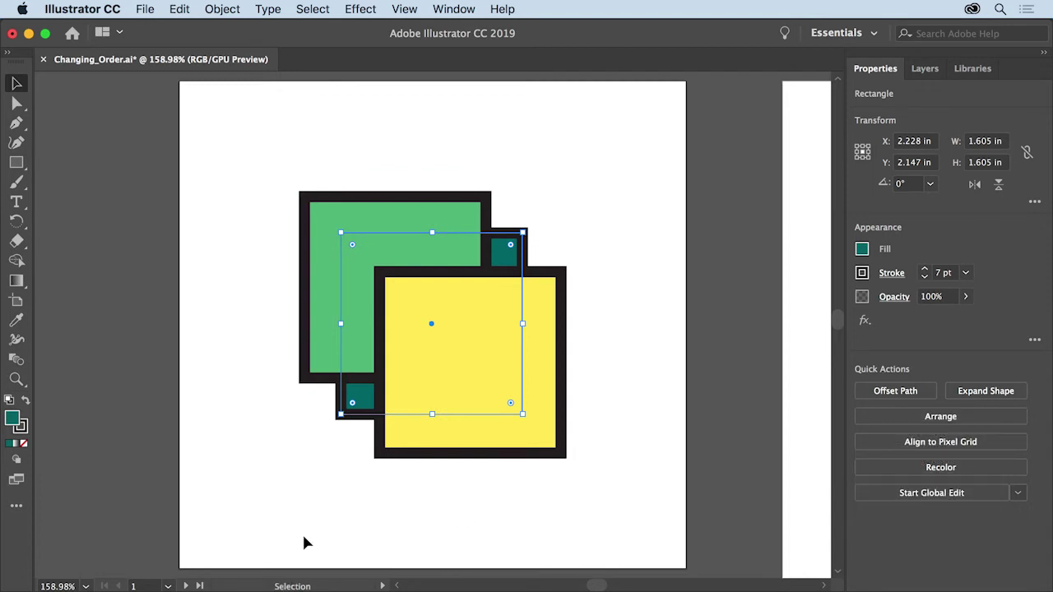
pyautogui.click(168, 585)
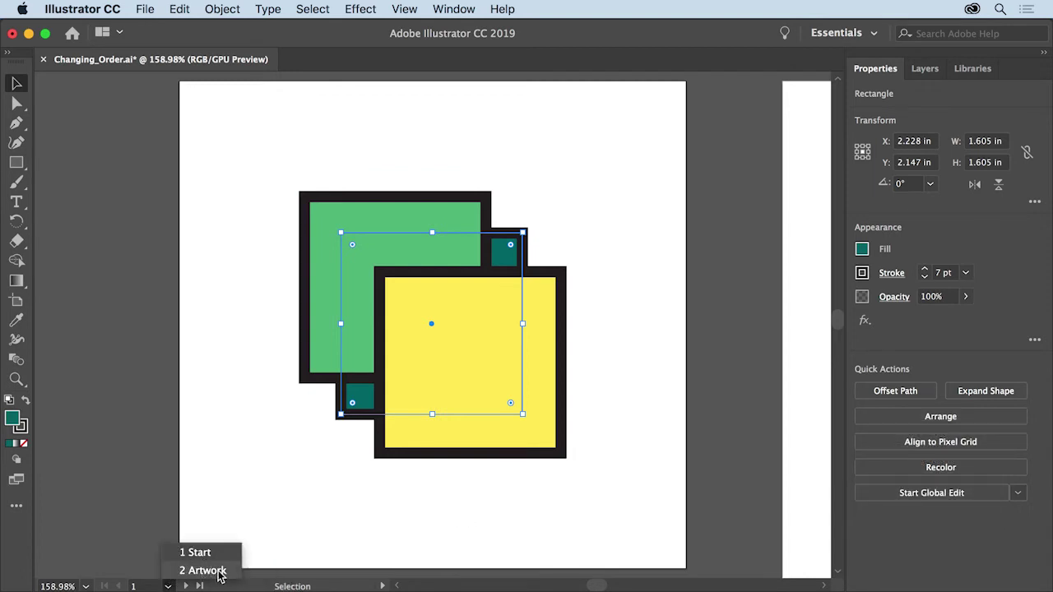
pyautogui.click(207, 570)
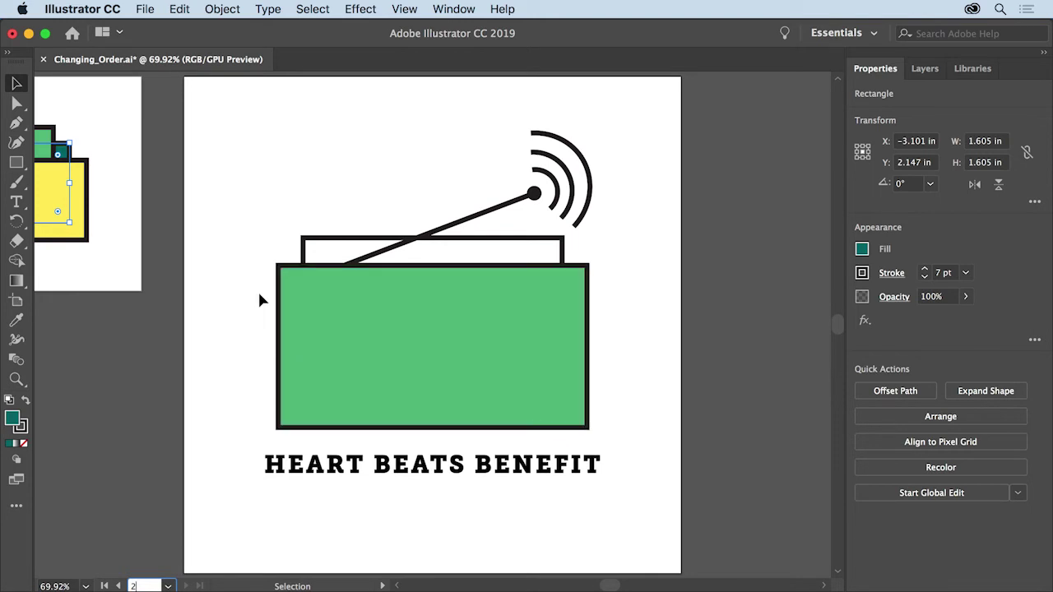
pyautogui.click(408, 9)
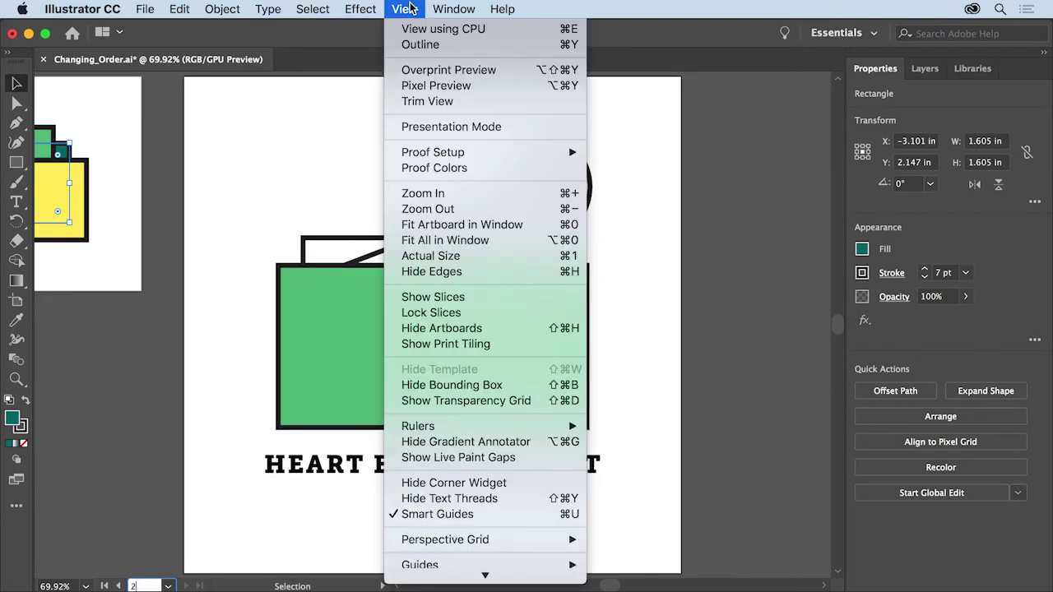
pyautogui.click(420, 44)
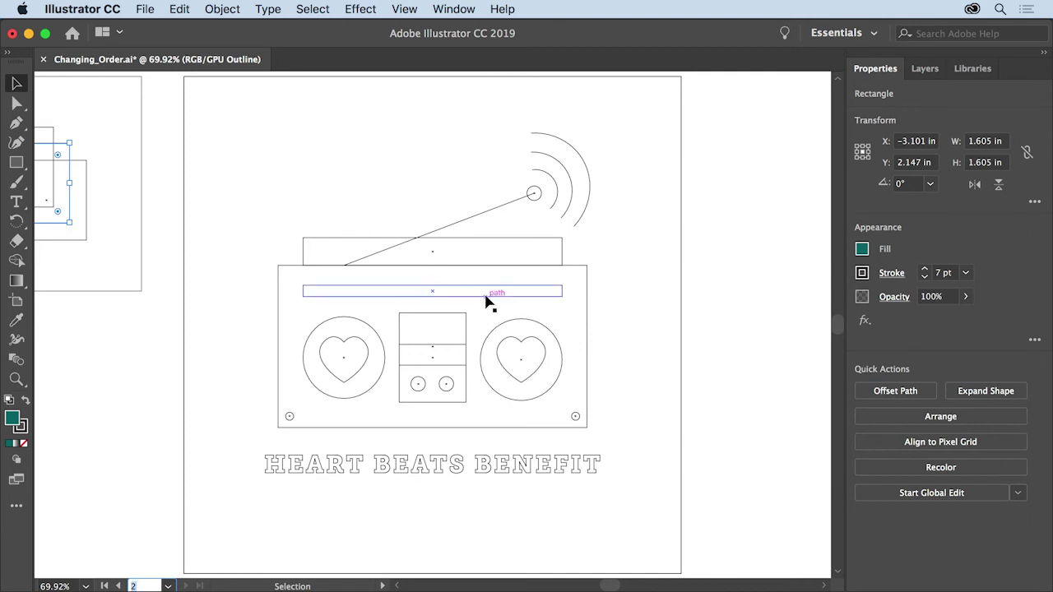
pyautogui.click(415, 11)
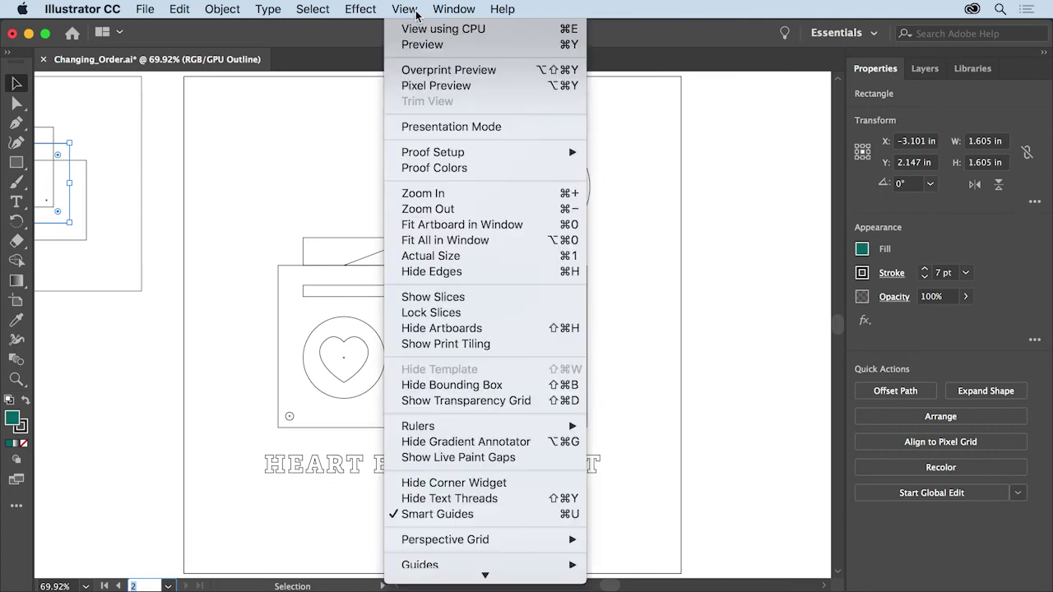
pyautogui.click(444, 45)
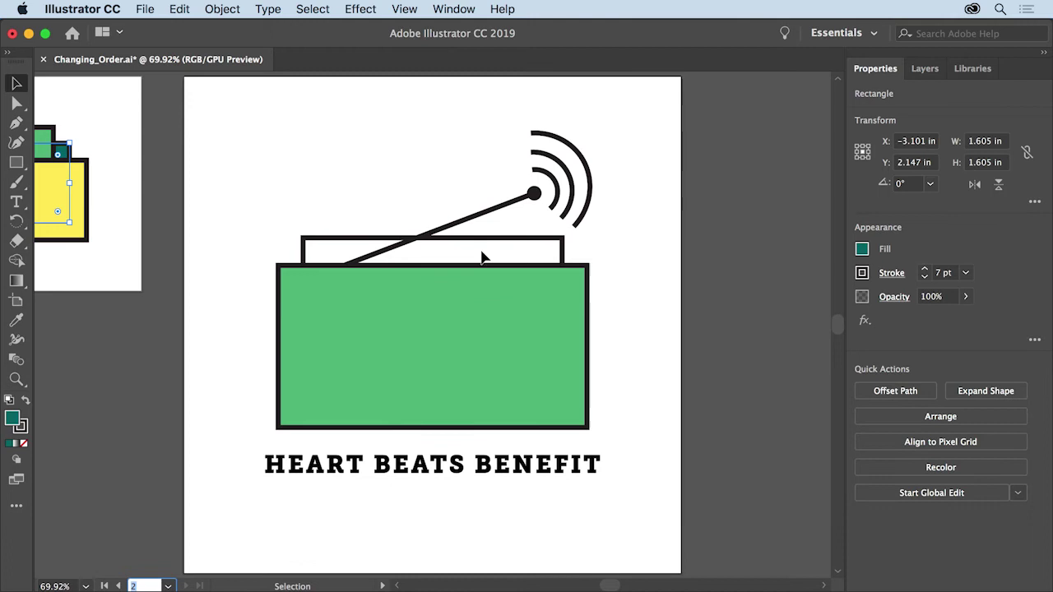
# Send the green radio body rectangle to the back, behind the speakers, heart and panels.
pyautogui.click(481, 302)
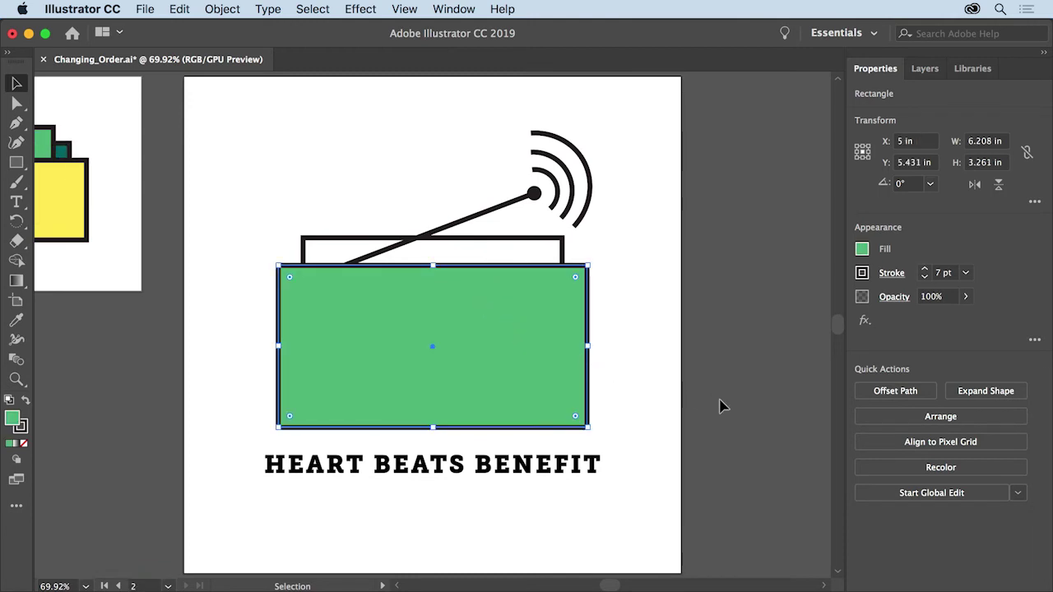
pyautogui.click(876, 417)
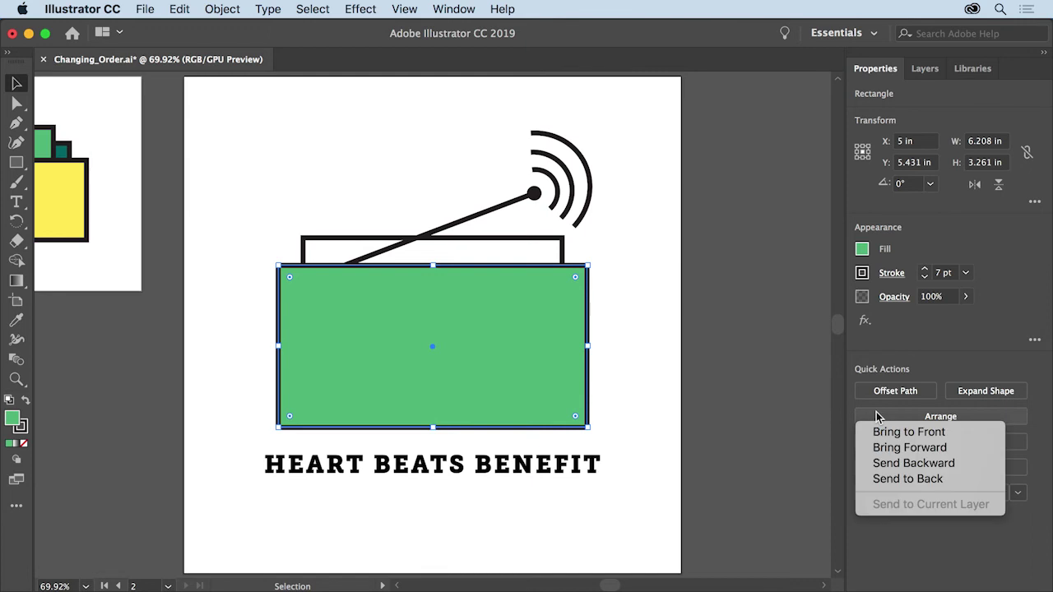
pyautogui.click(898, 479)
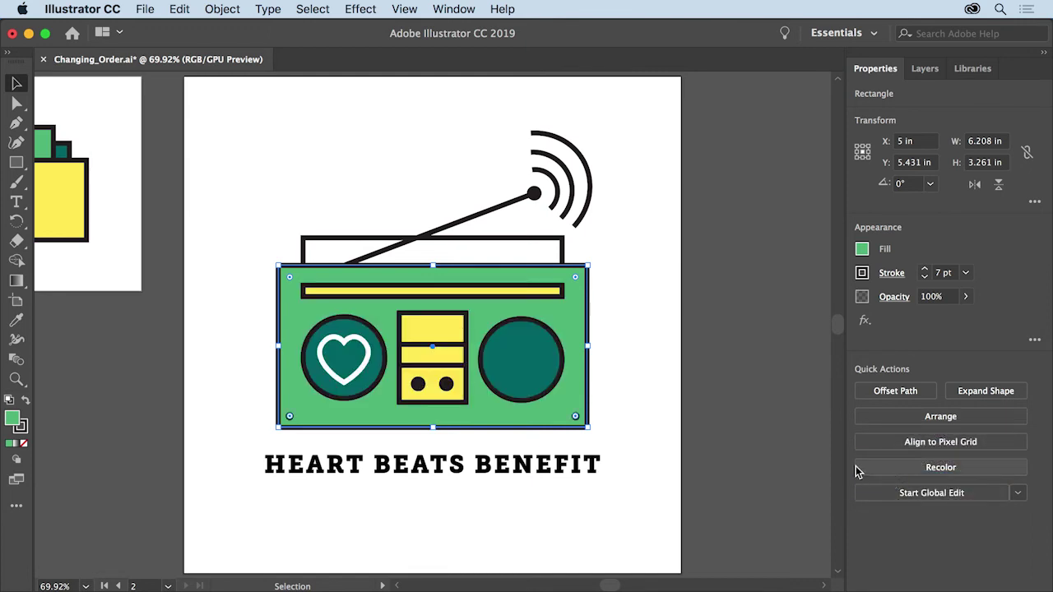
# Send the right speaker circle to the back, then bring it forward one level above the body.
pyautogui.click(541, 356)
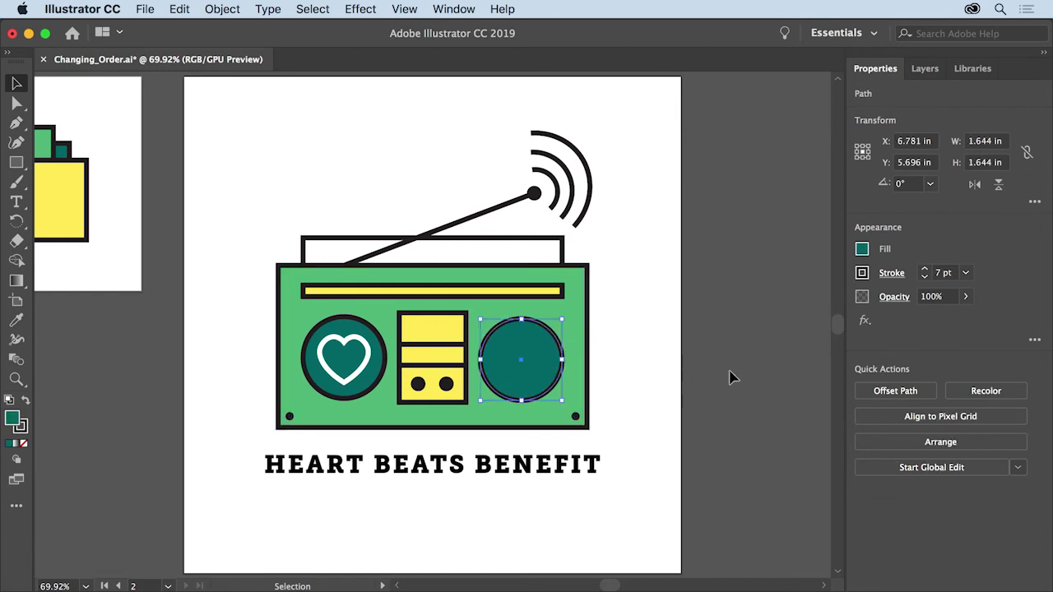
pyautogui.click(873, 442)
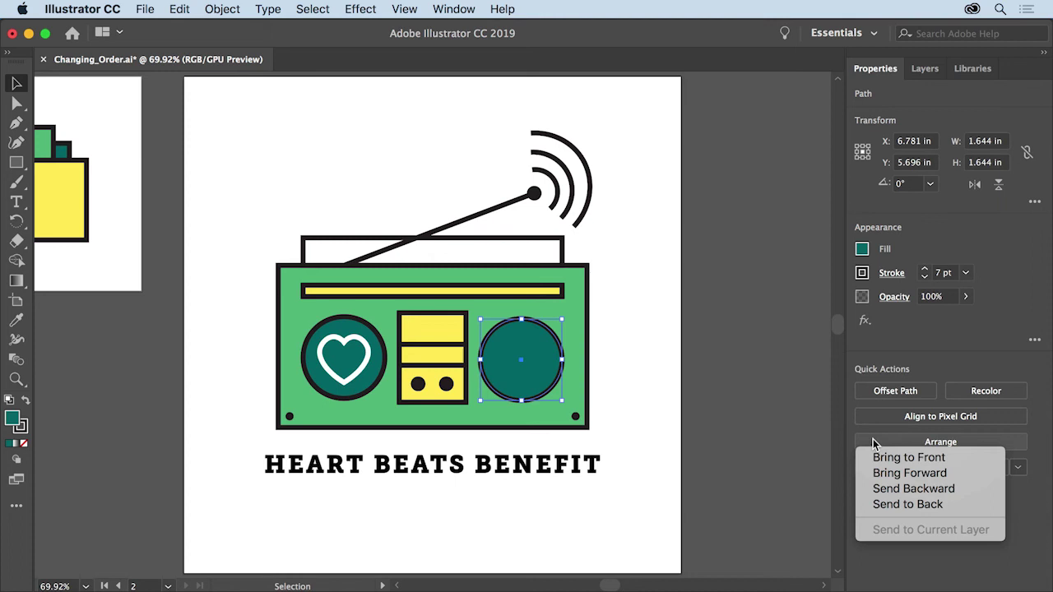
pyautogui.click(884, 505)
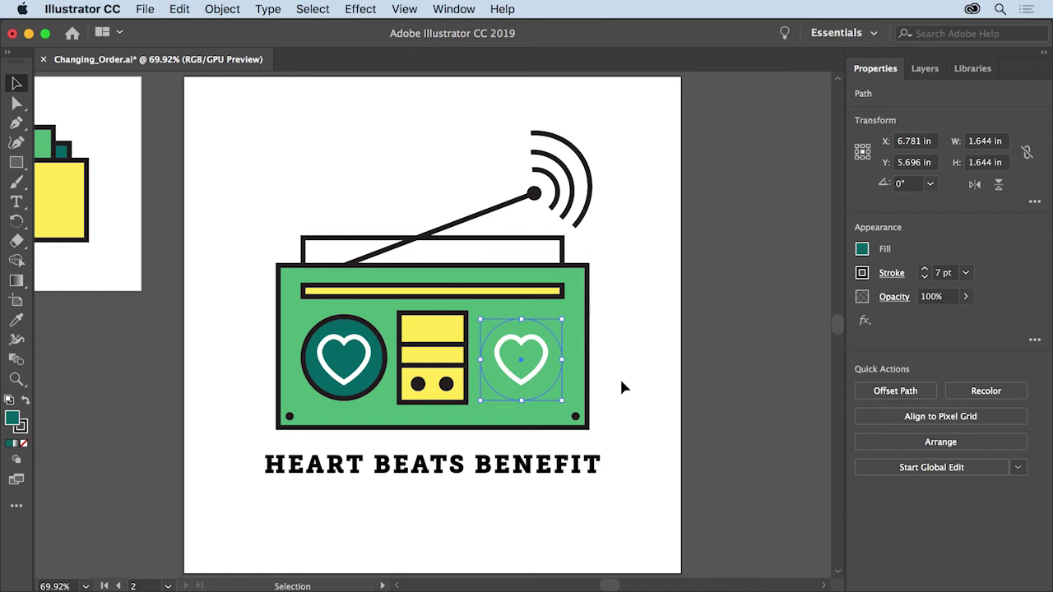
pyautogui.click(881, 441)
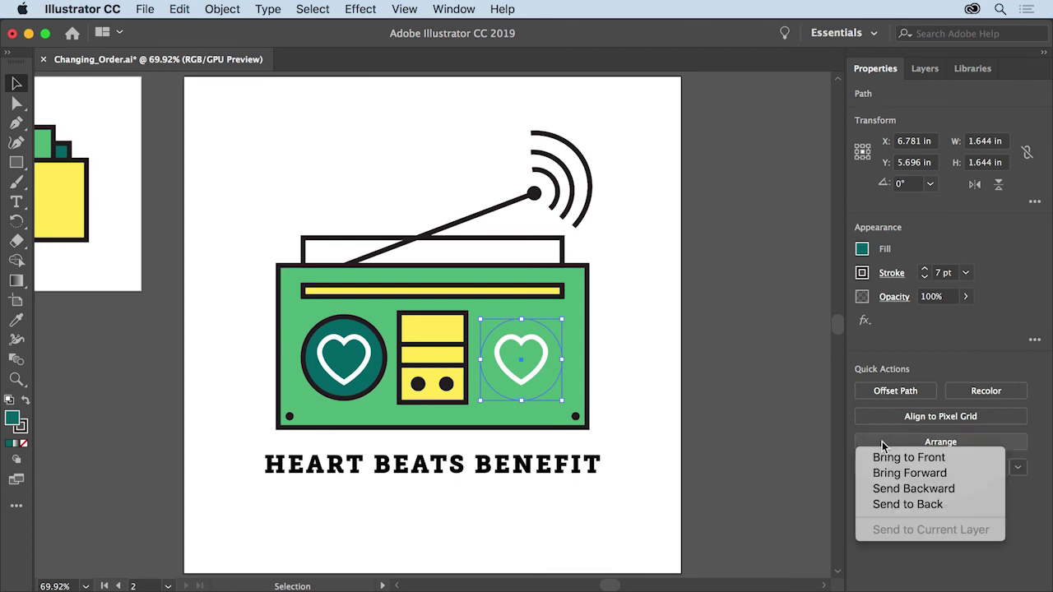
pyautogui.click(953, 480)
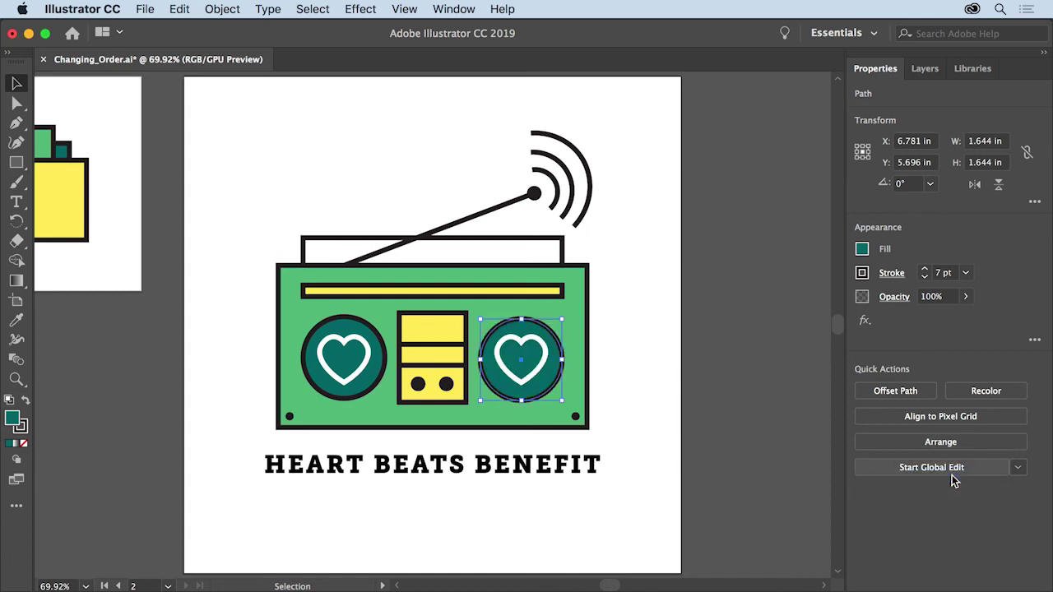
pyautogui.click(640, 367)
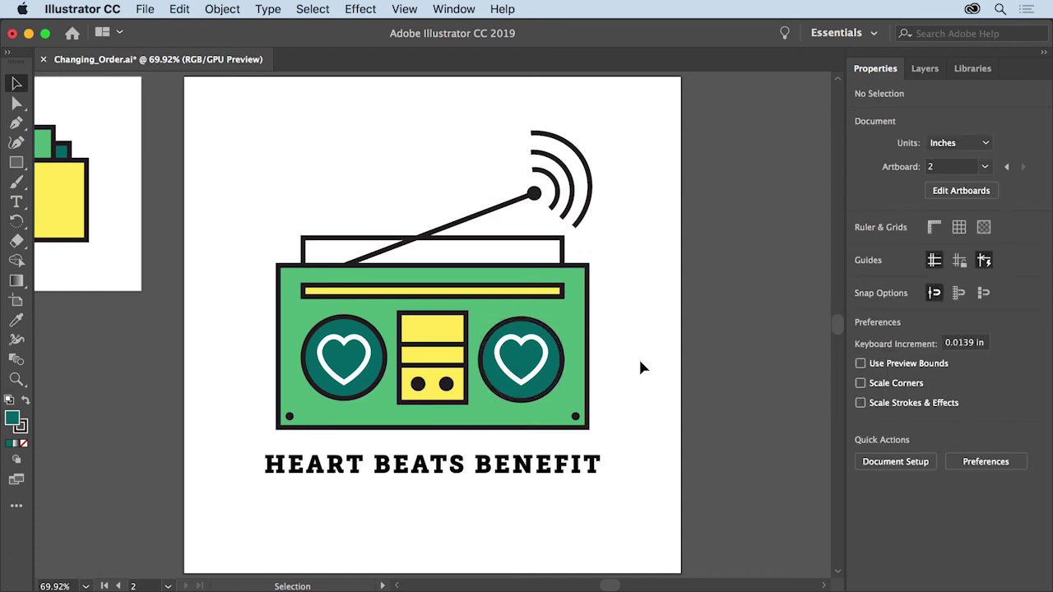